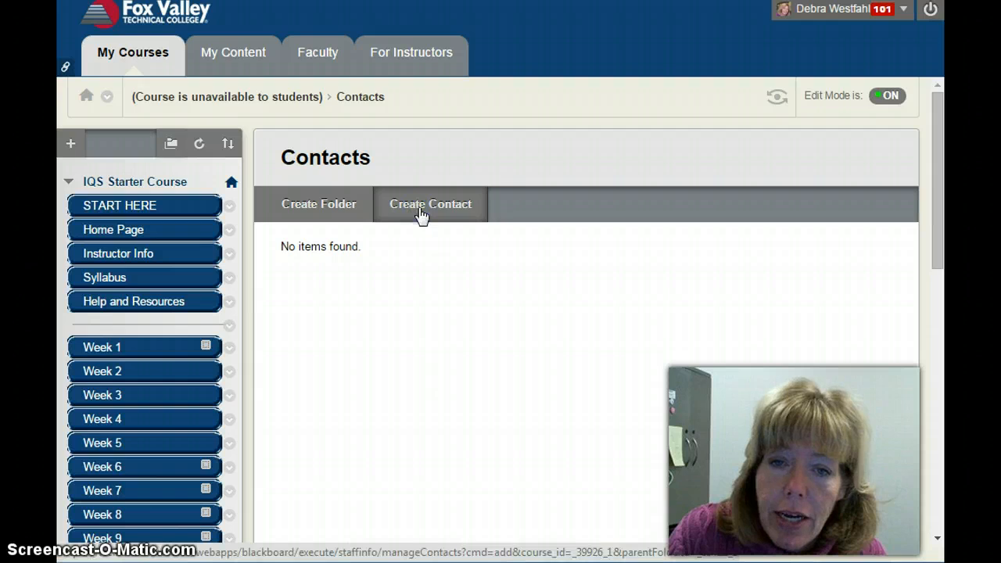
- Fill in the new contact's first name, last name, email and work phone, with office location G118 and office hours "By appointment."
left_click(436, 375)
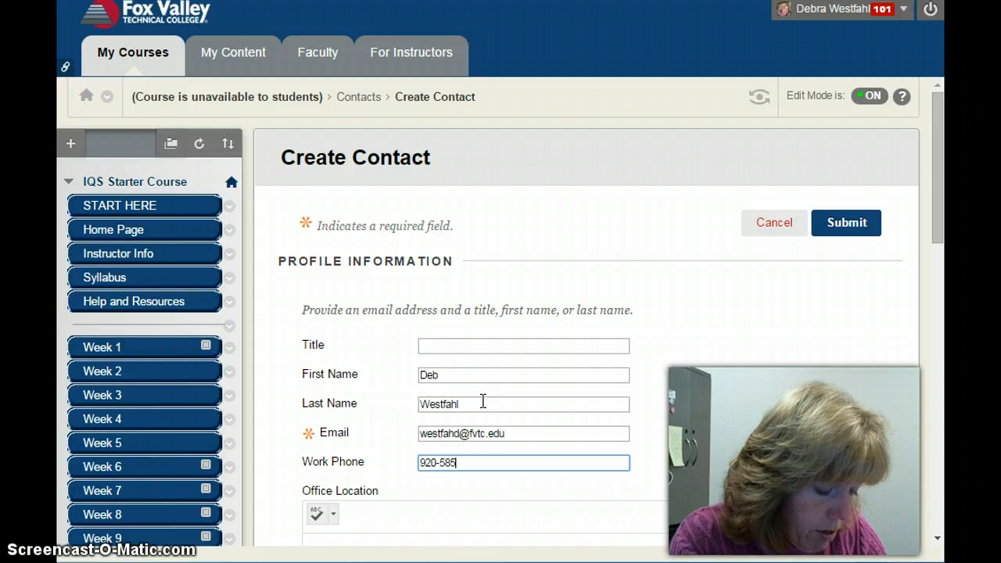
type("065")
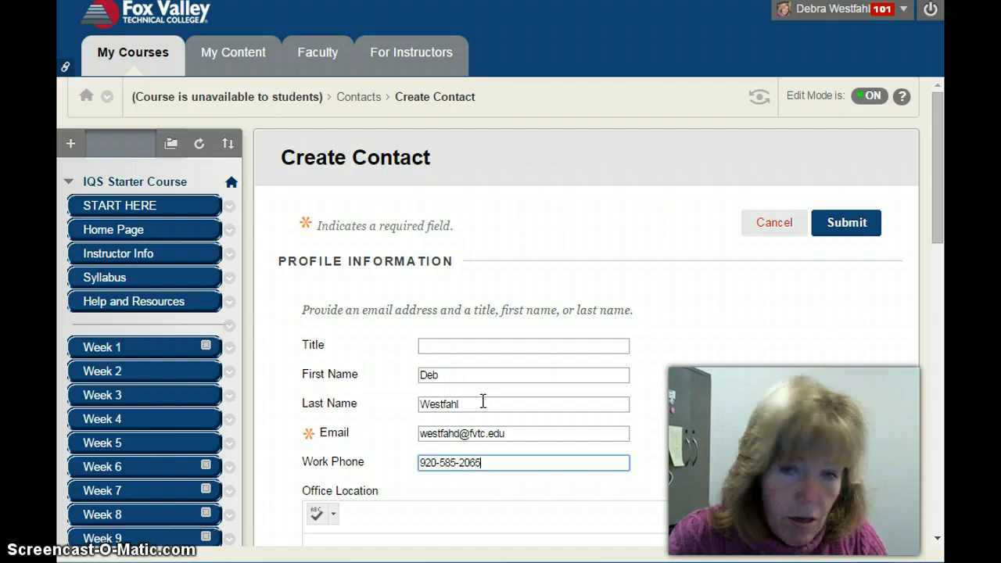
left_click_drag(938, 222, 931, 288)
left_click(501, 302)
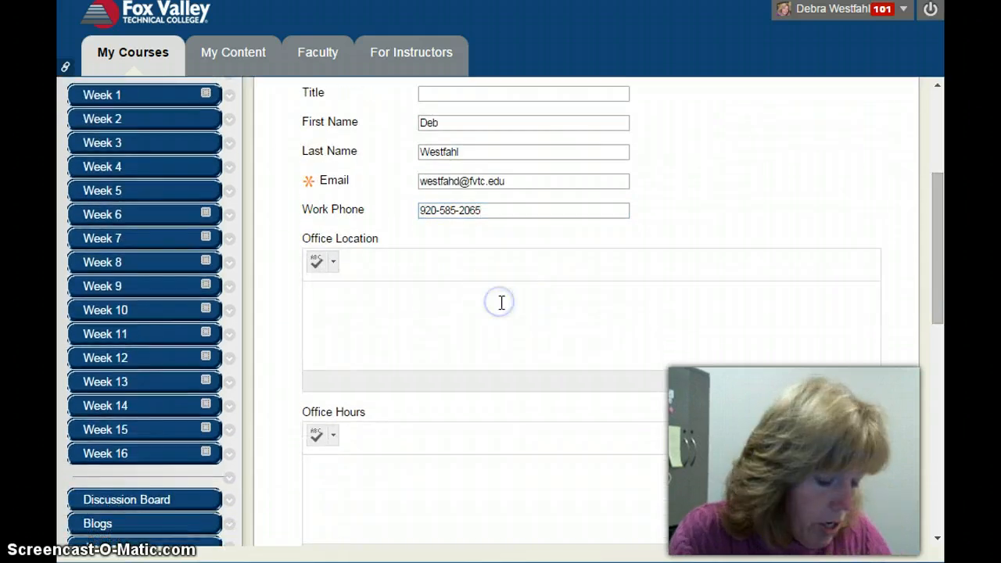
type("G118")
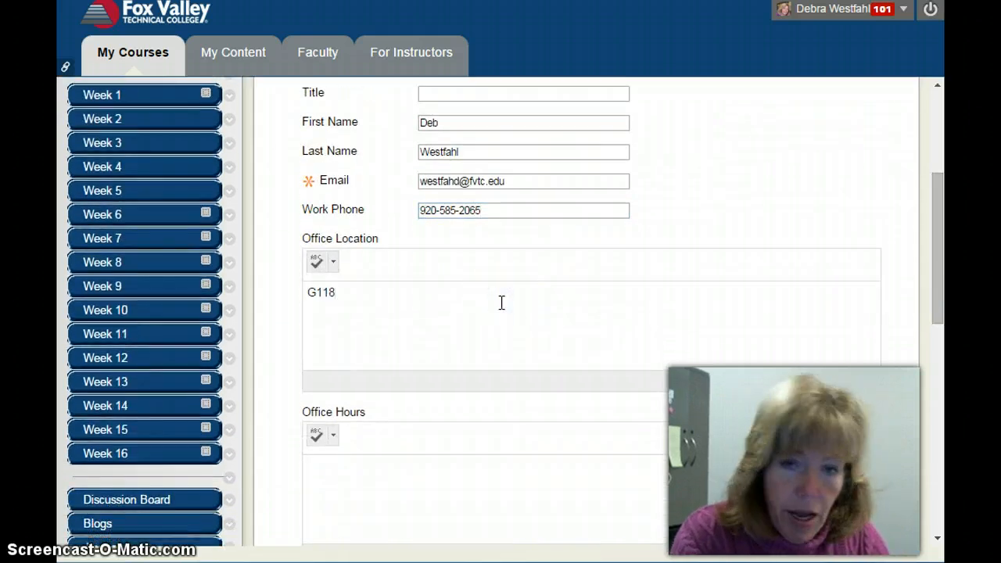
left_click(359, 487)
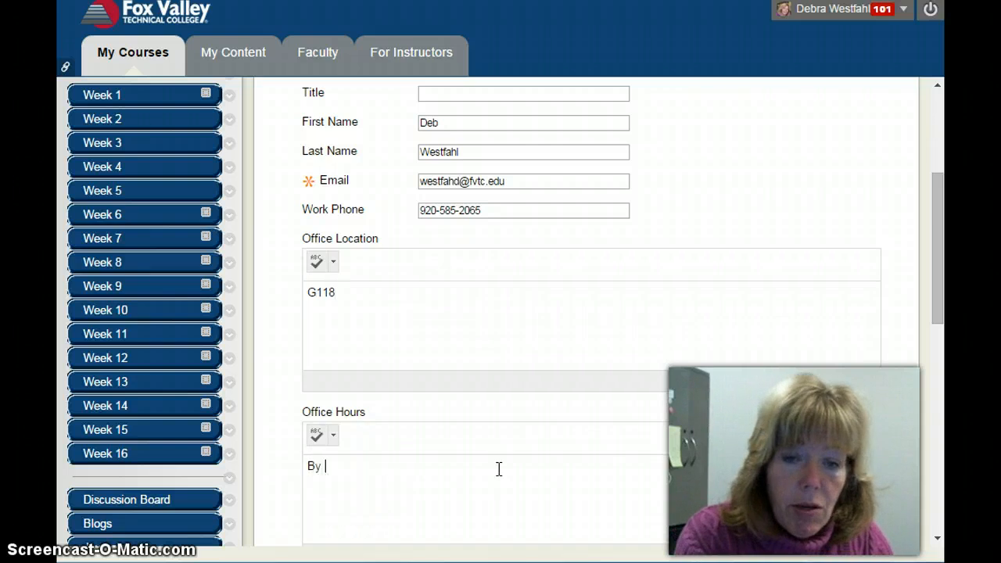
type("By appointment.")
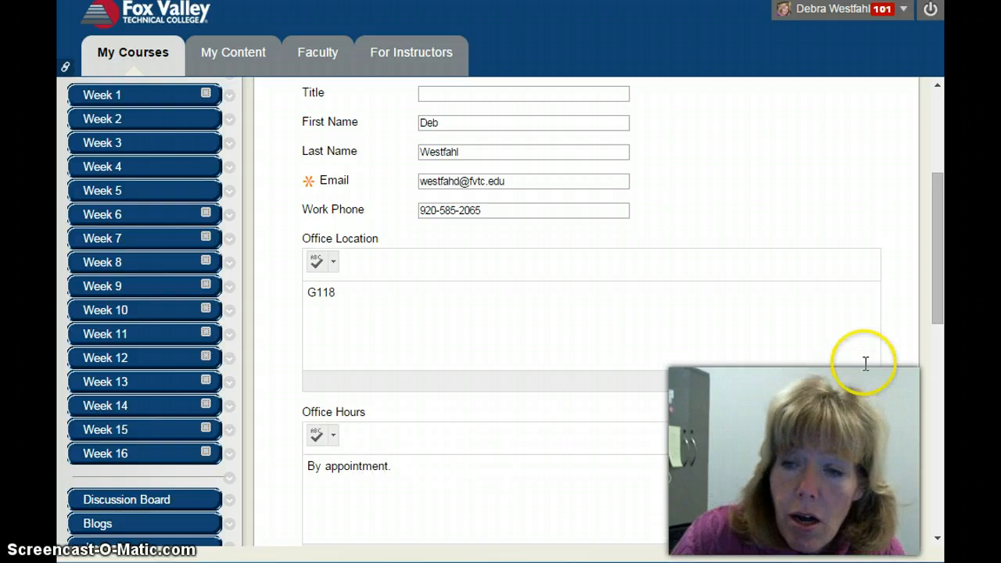
- Make the contact's profile available and attach the image me.JPG from the Pictures library
left_click_drag(939, 270, 933, 438)
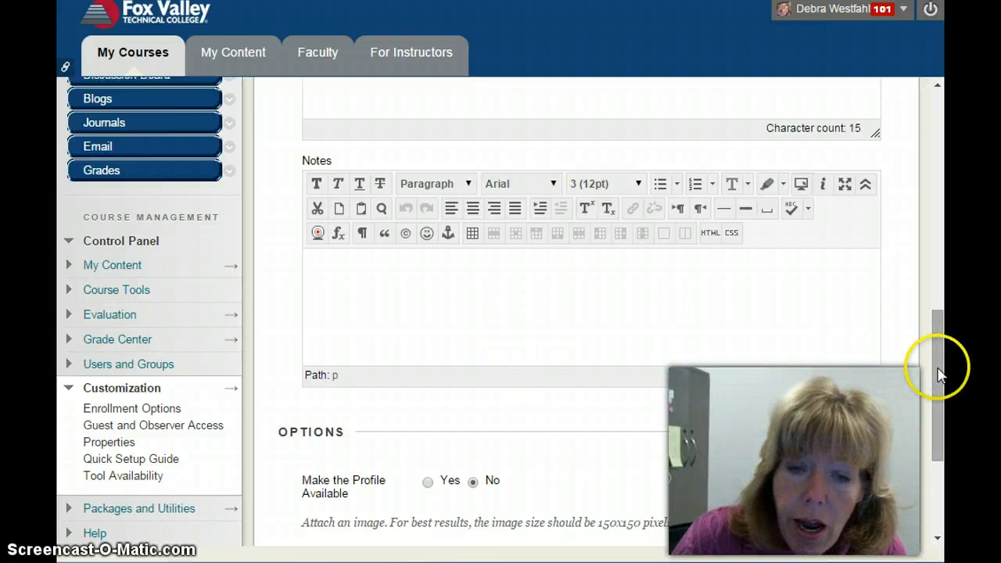
left_click_drag(939, 364, 931, 447)
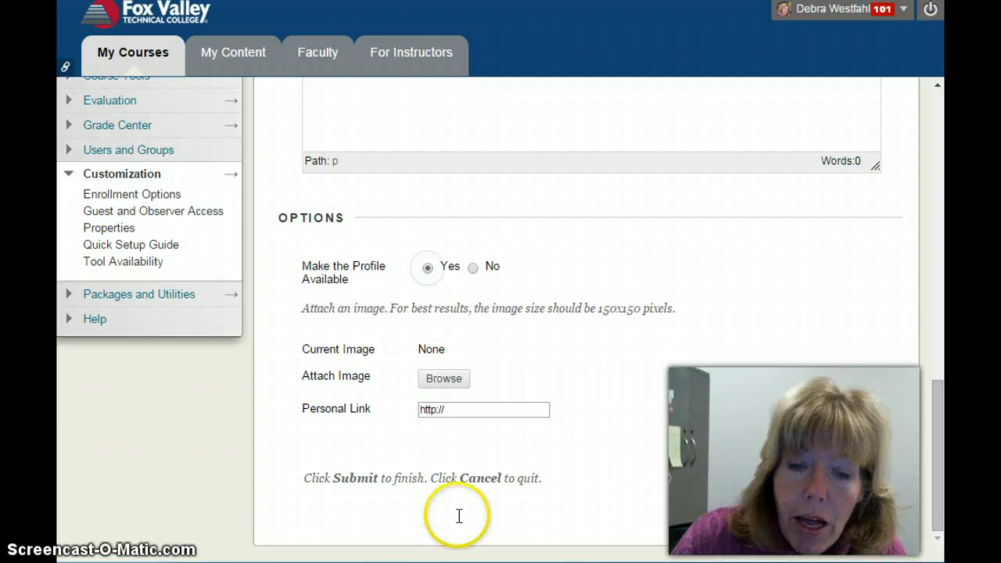
left_click(445, 378)
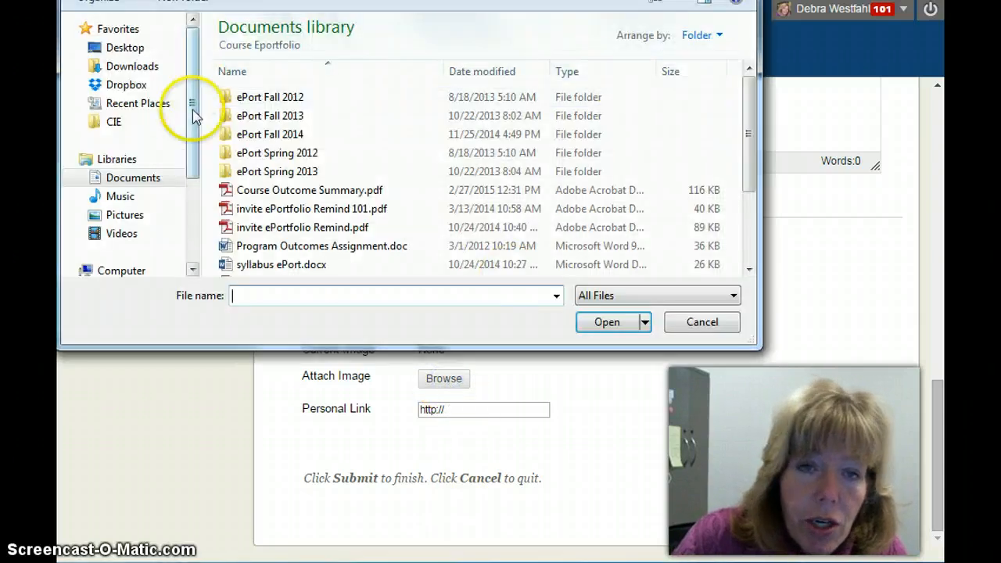
left_click(127, 215)
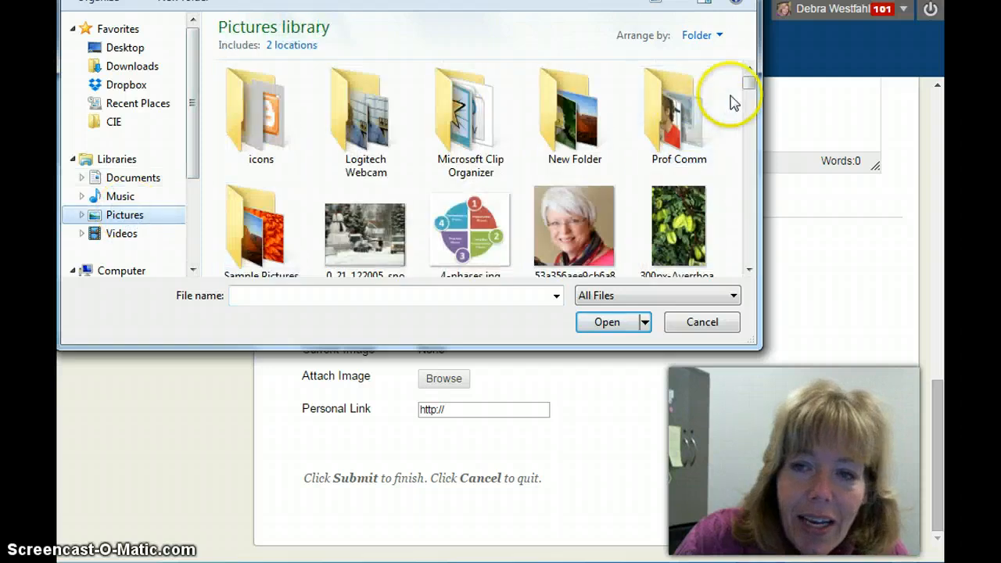
left_click_drag(749, 84, 749, 166)
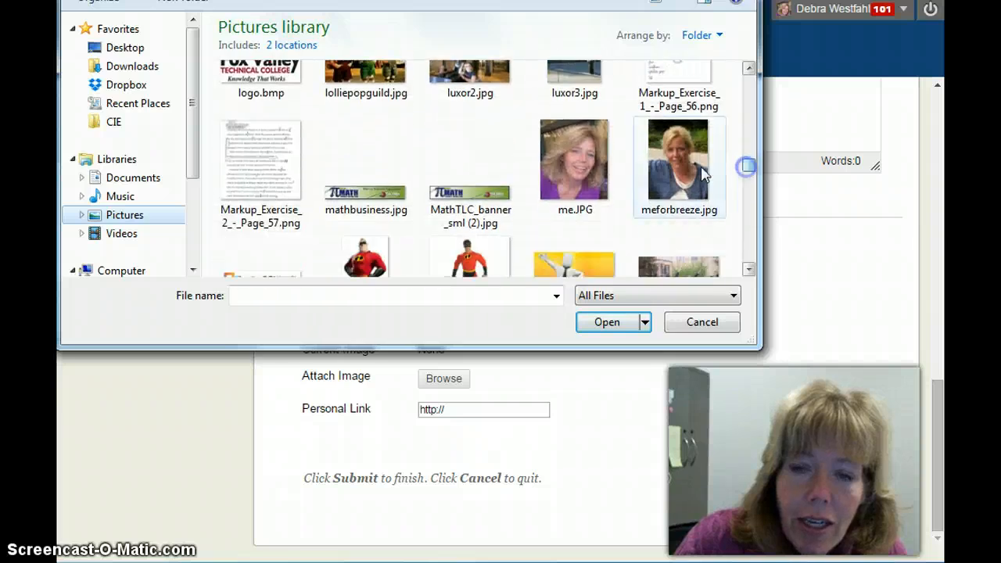
left_click(575, 164)
left_click(608, 323)
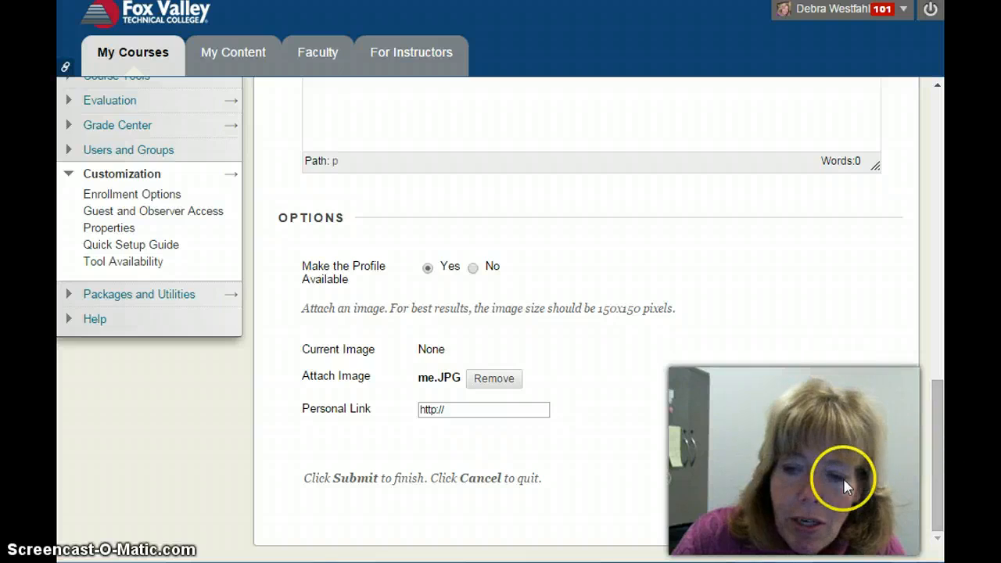
- Submit the new contact and dismiss the warning about the image's pixel dimensions
left_click(794, 414)
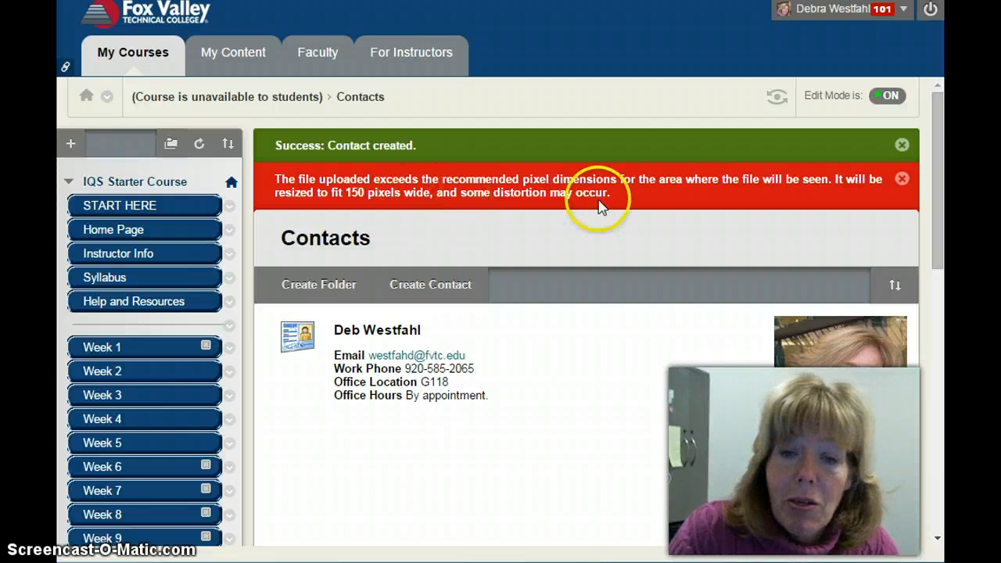
left_click(903, 180)
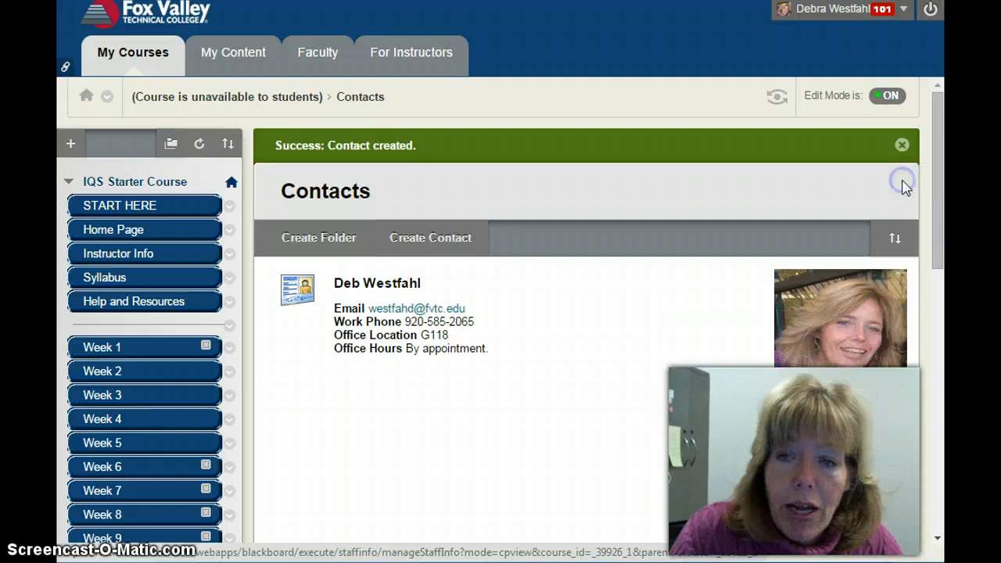
- Move the Discussion Board link in the course menu directly below Help and Resources
left_click_drag(943, 243, 941, 156)
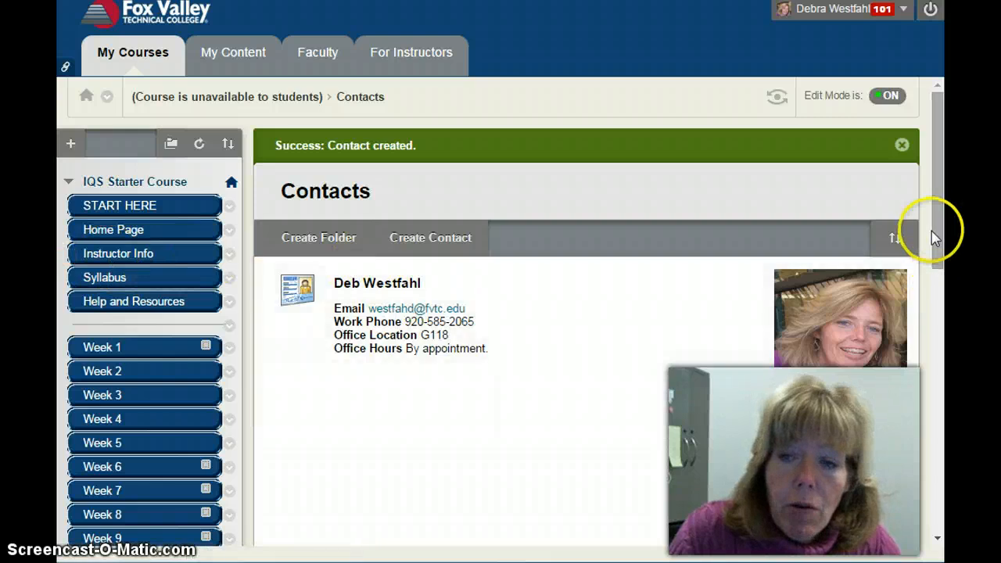
left_click(937, 237)
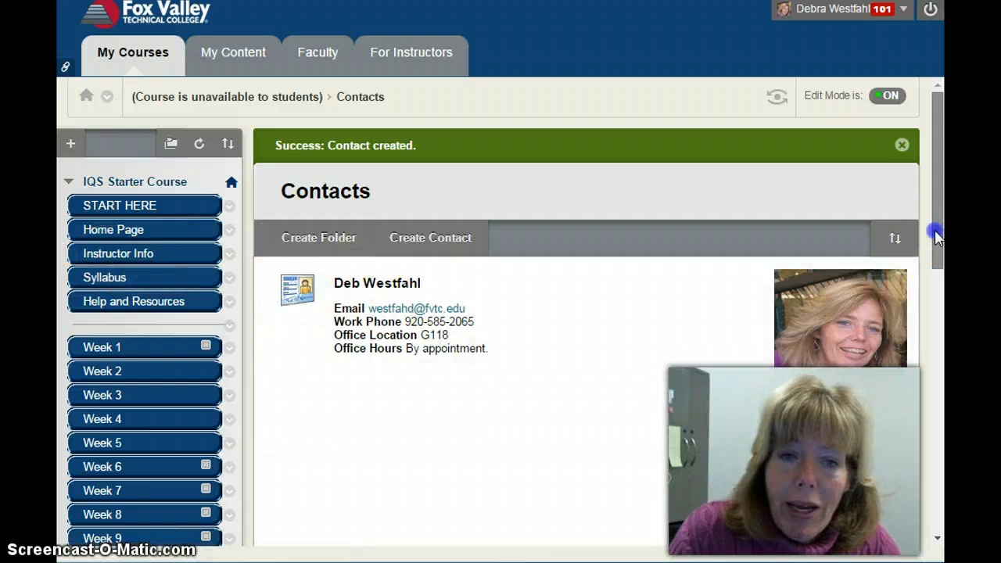
left_click_drag(938, 237, 930, 393)
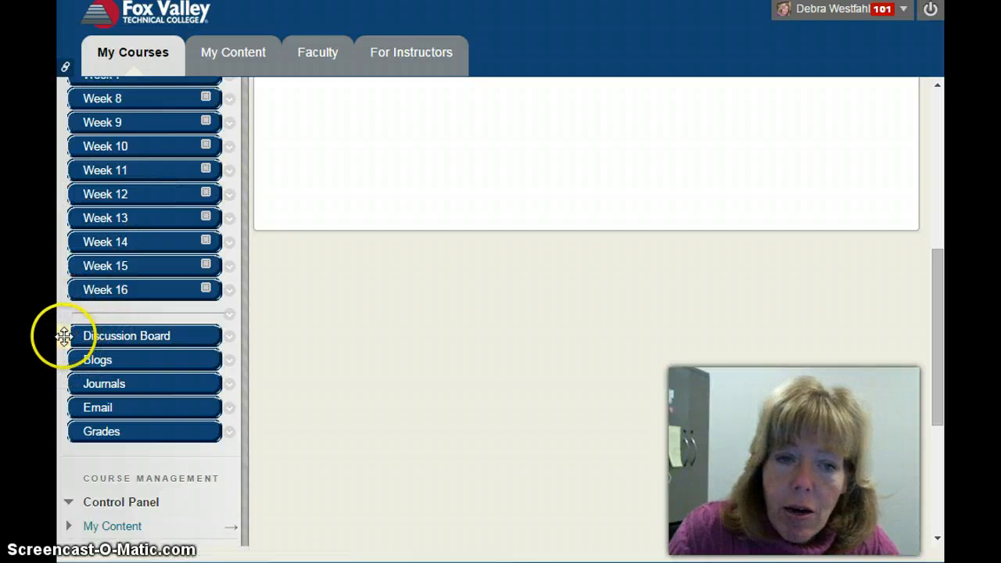
left_click_drag(65, 336, 70, 133)
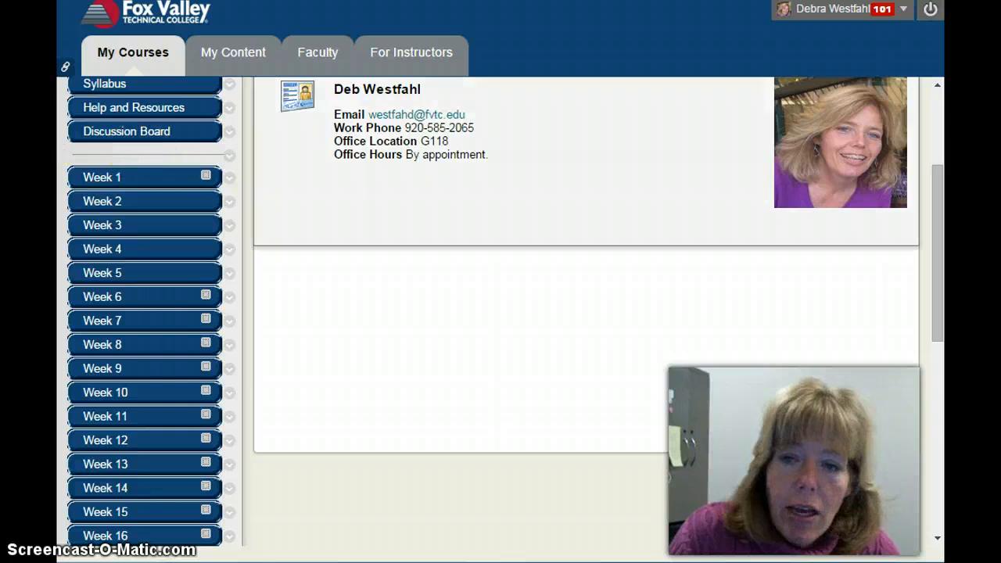
- Add a divider to the course menu and place it between Help and Resources and Discussion Board
left_click_drag(939, 262, 939, 184)
left_click(70, 144)
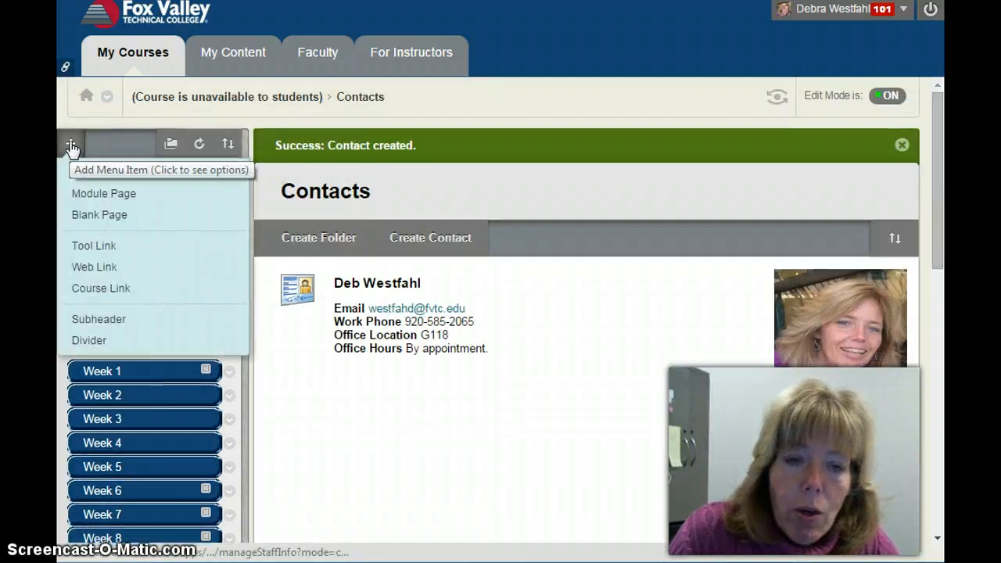
left_click(88, 341)
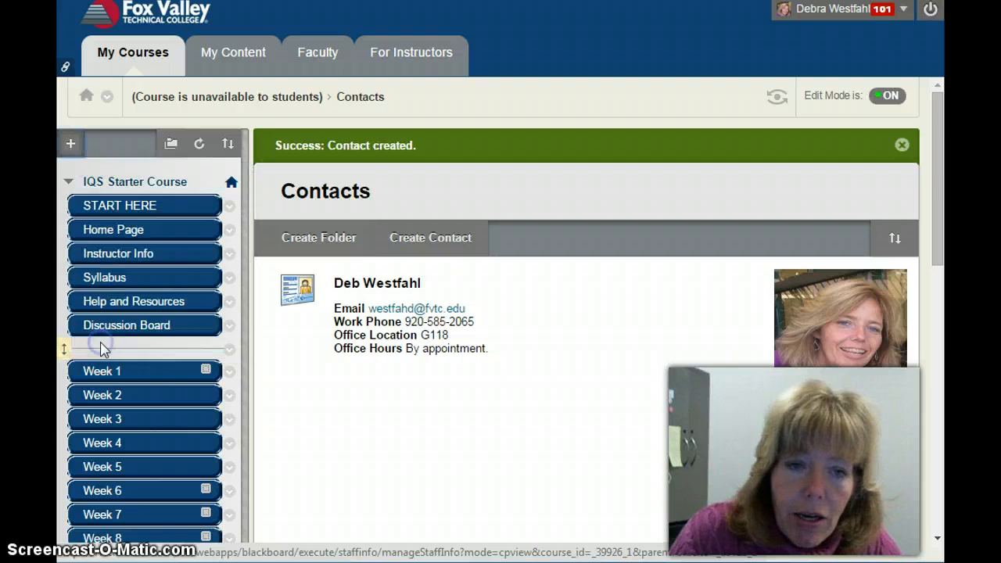
left_click_drag(938, 235, 921, 425)
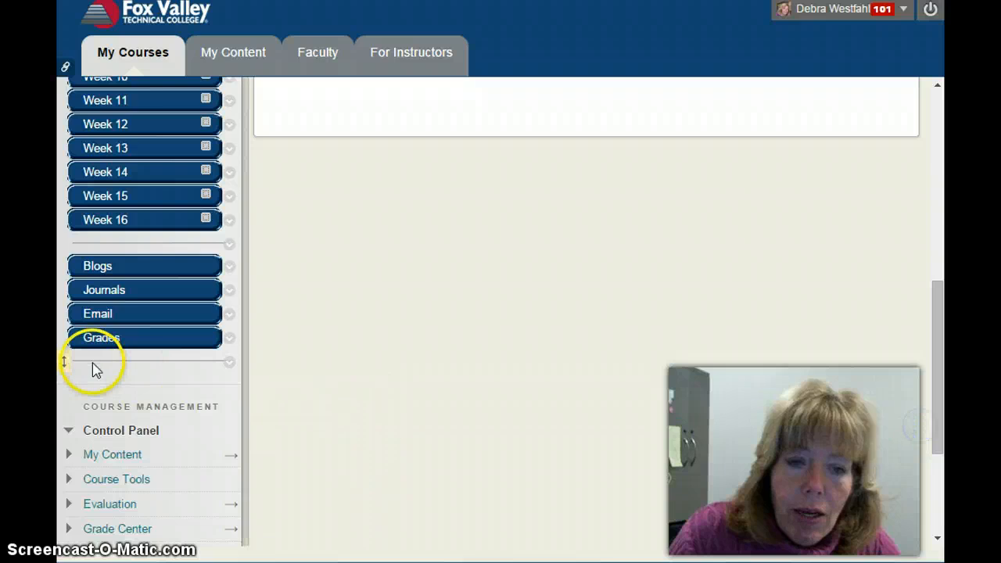
left_click_drag(62, 364, 116, 237)
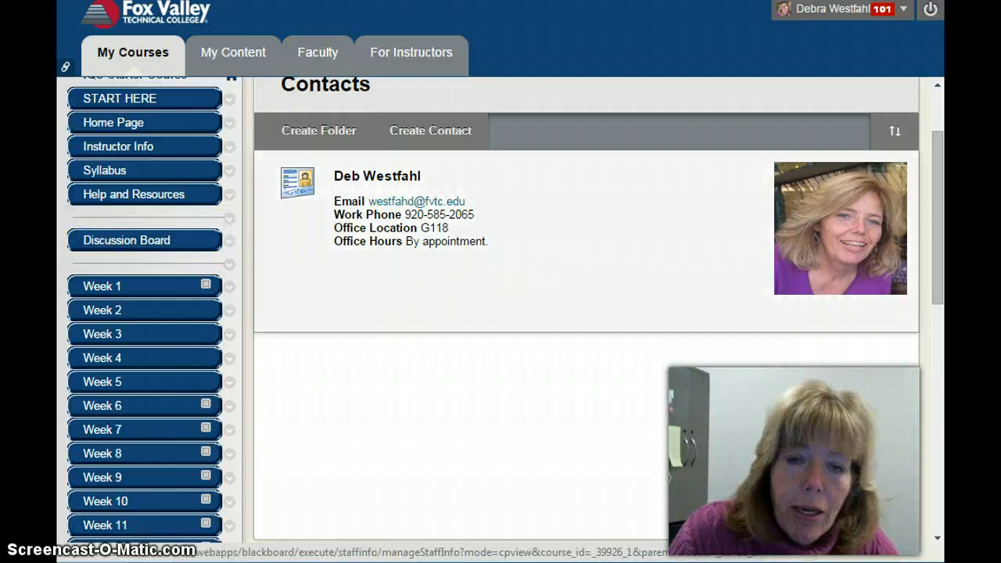
- Move the Blogs link in the course menu directly below Discussion Board, above the divider before Week 1
left_click_drag(944, 233, 938, 372)
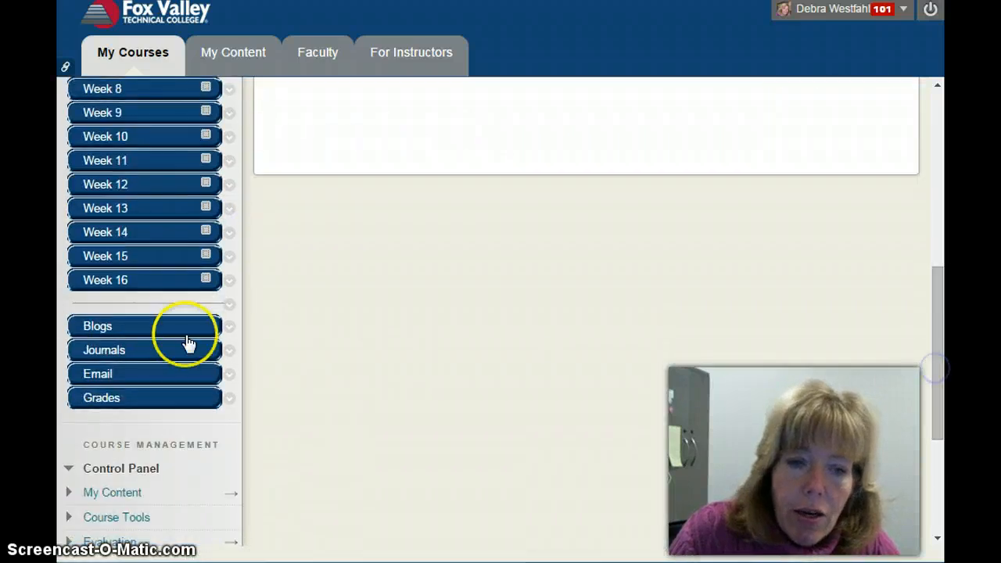
left_click_drag(63, 326, 94, 161)
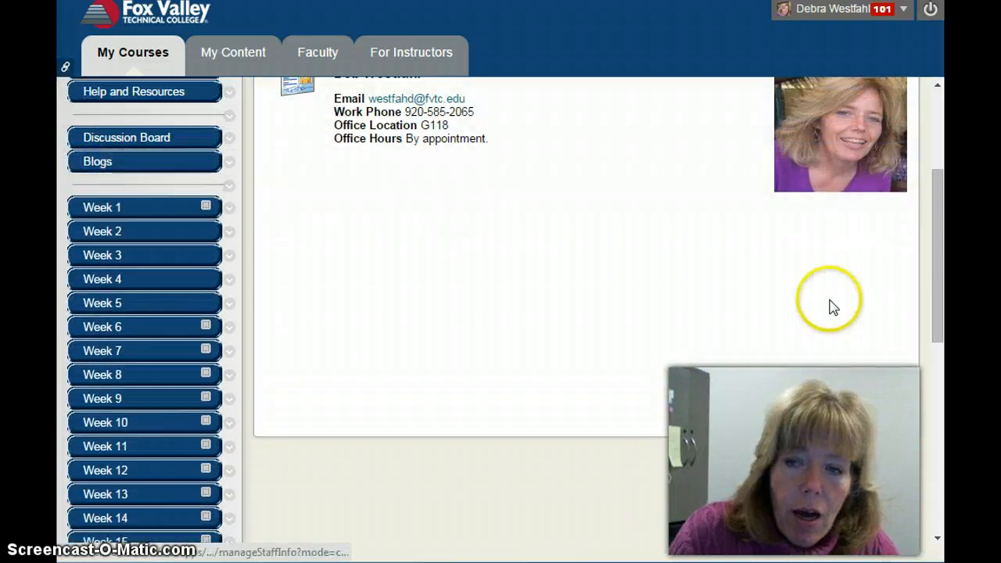
left_click_drag(945, 290, 943, 228)
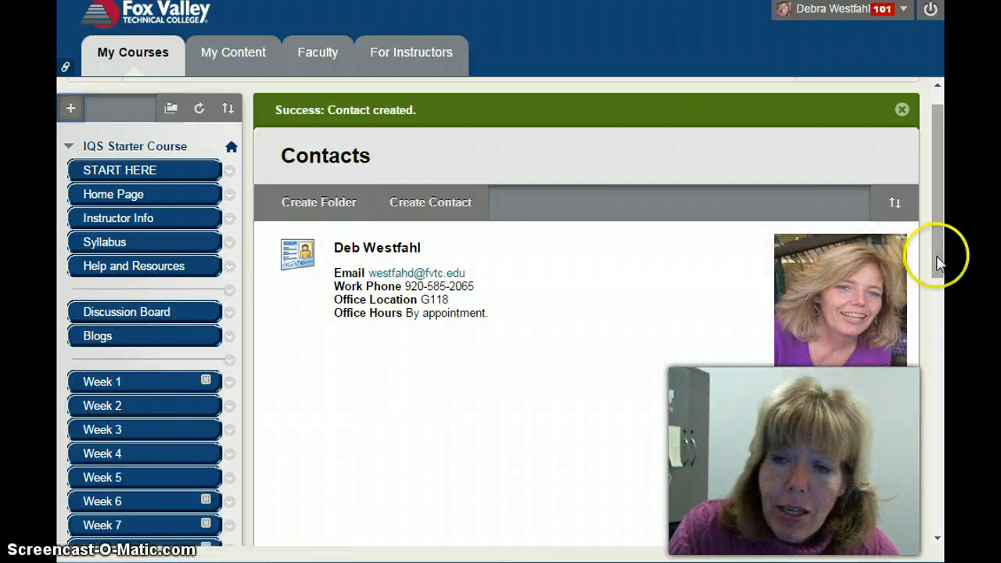
- Permanently delete the Week 16 content area and its contents from the course menu
left_click_drag(935, 251, 936, 346)
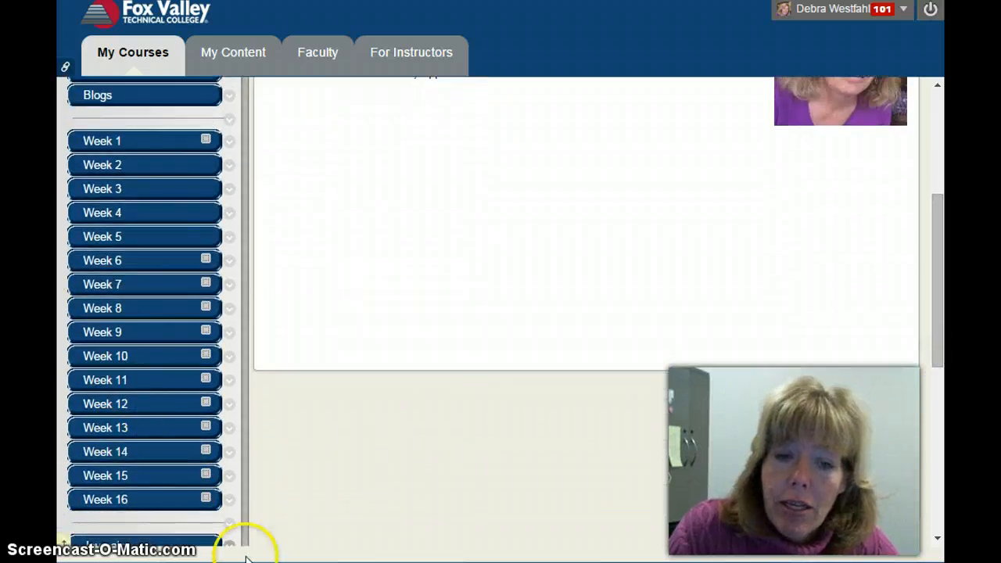
left_click(230, 500)
left_click(244, 485)
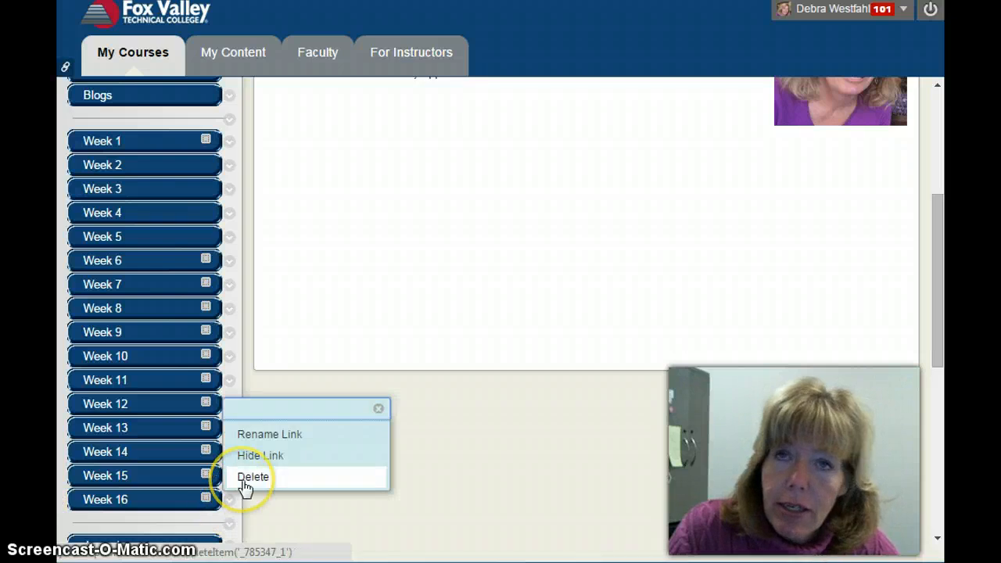
left_click(245, 485)
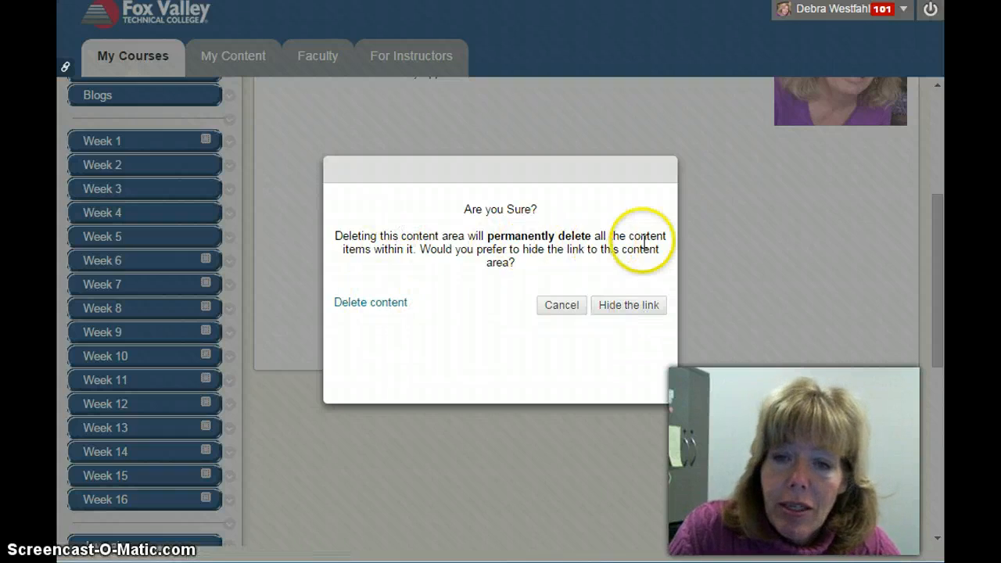
left_click(384, 307)
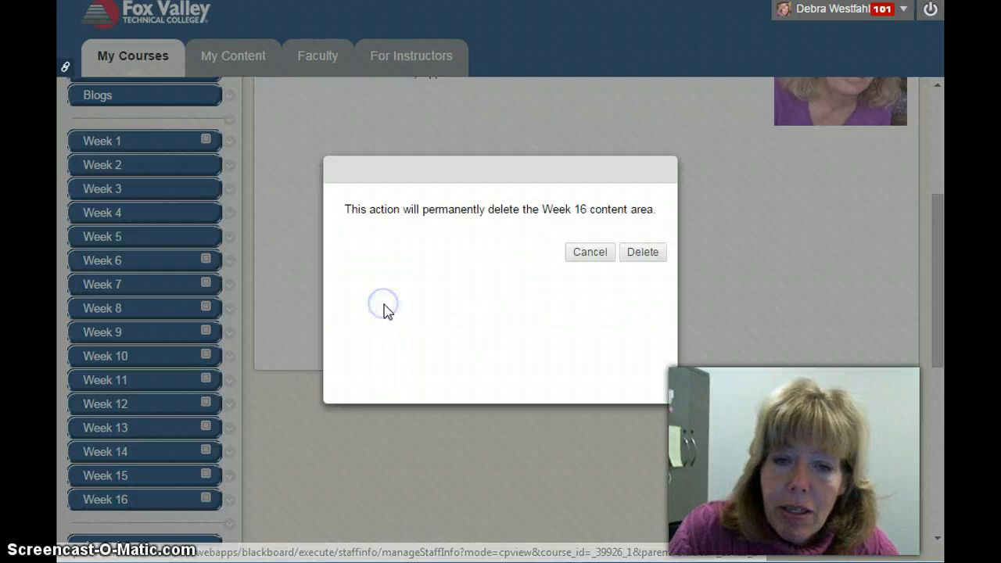
left_click(639, 255)
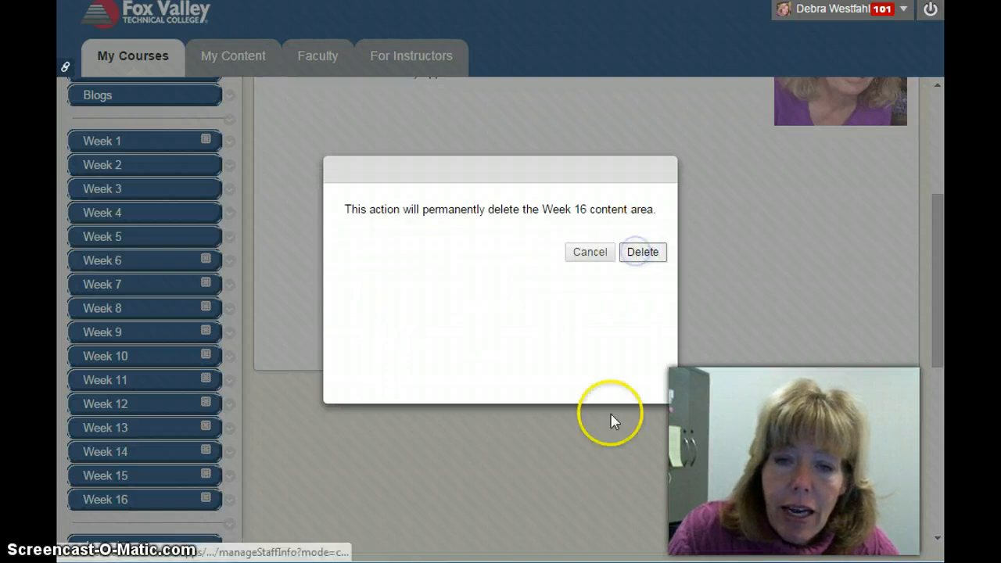
left_click(646, 251)
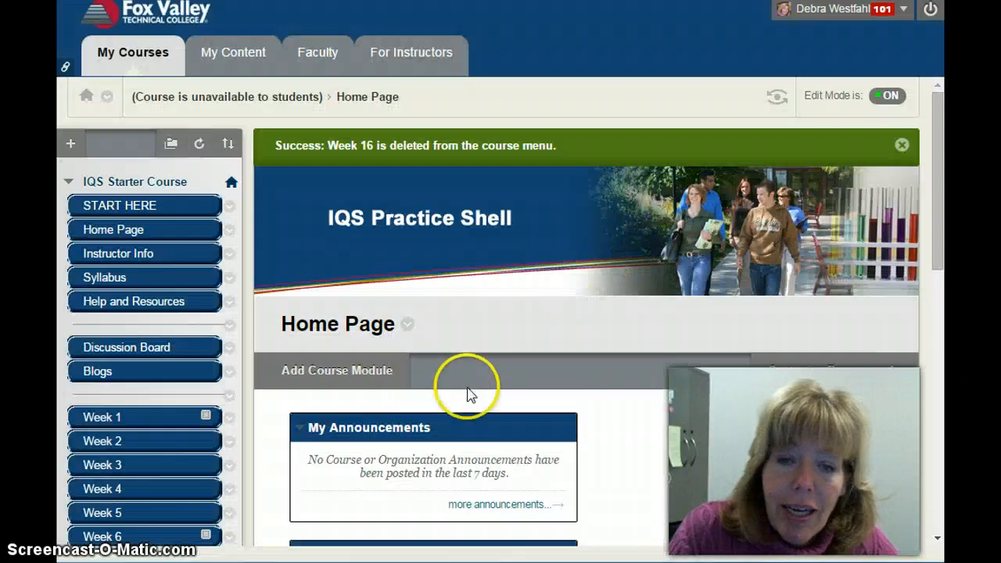
- Rename the Week 2 link in the course menu as "Week 2 -3/10 - 3/15"
mouse_move(938, 257)
left_mouse_down()
mouse_move(934, 368)
mouse_move(935, 259)
left_mouse_up()
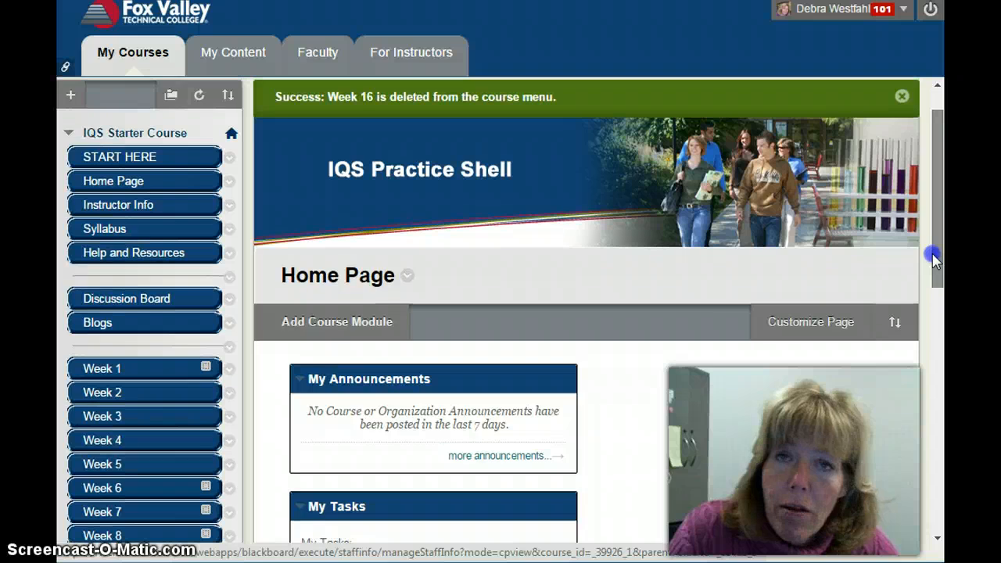
left_click(229, 394)
left_click(266, 434)
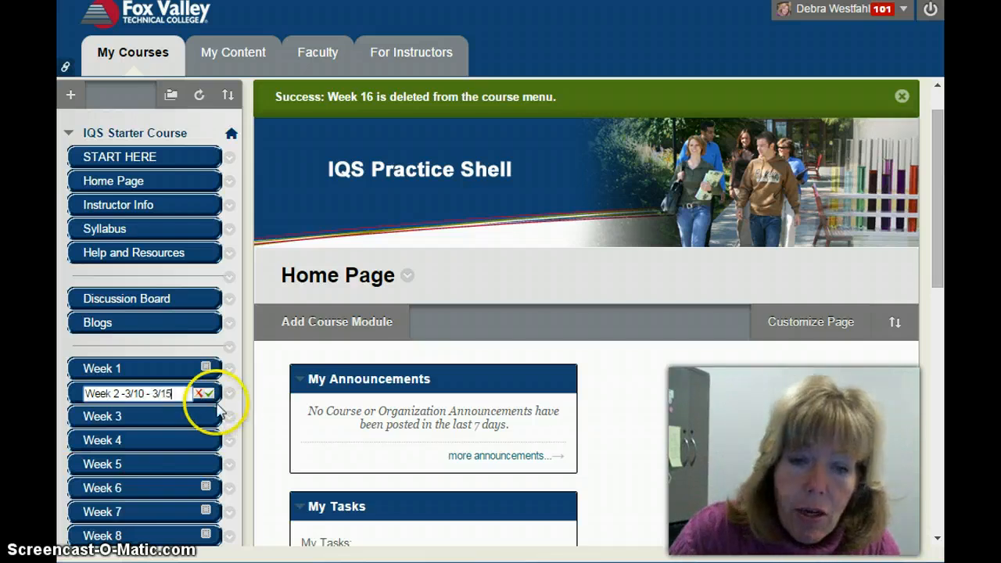
left_click(209, 397)
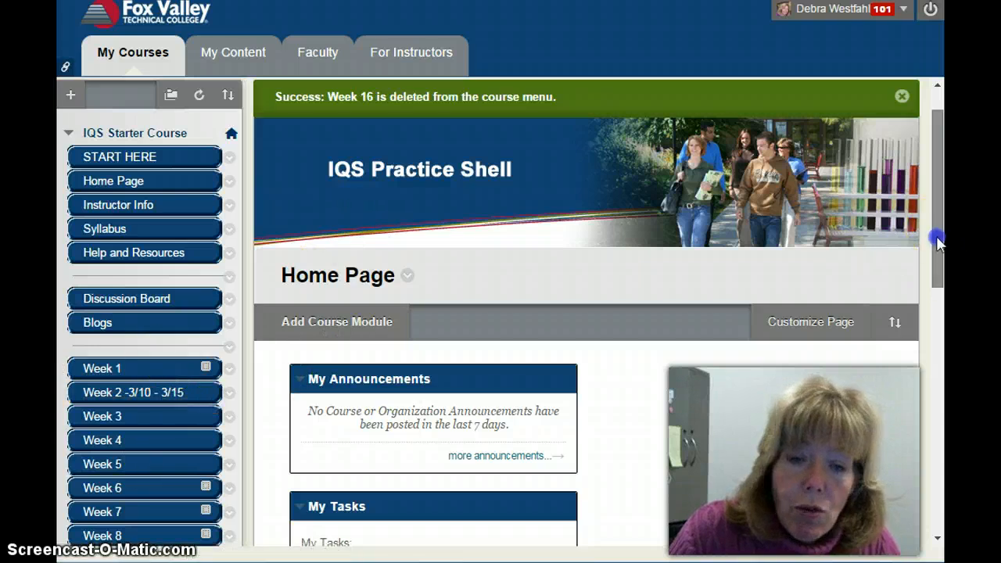
- Add a Wikis tool link named "Wikis", available to users, to the course menu and place it between Discussion Board and Blogs
left_click_drag(939, 242, 943, 190)
left_click(70, 143)
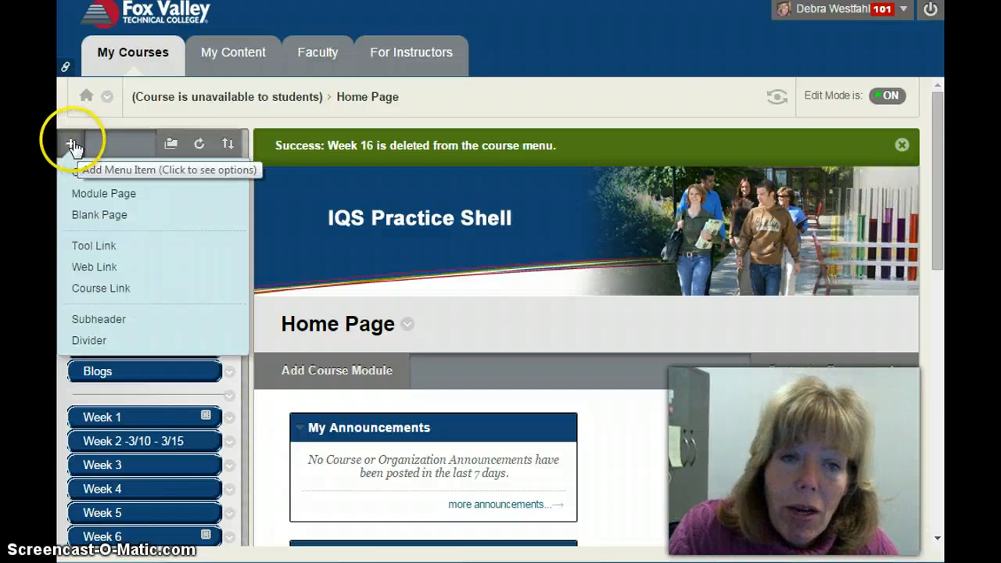
left_click(70, 143)
left_click(70, 143)
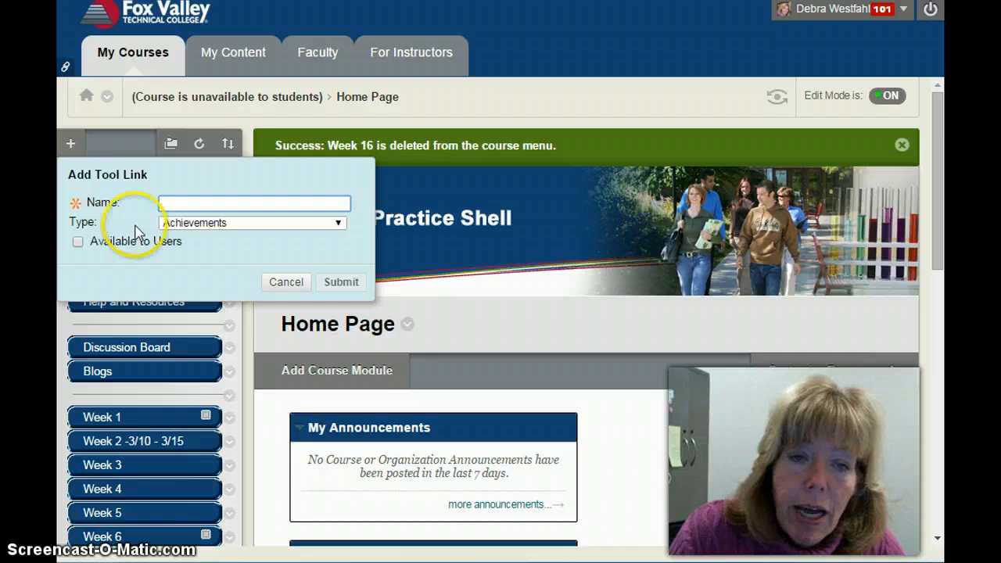
left_click(340, 224)
left_click_drag(365, 249, 357, 333)
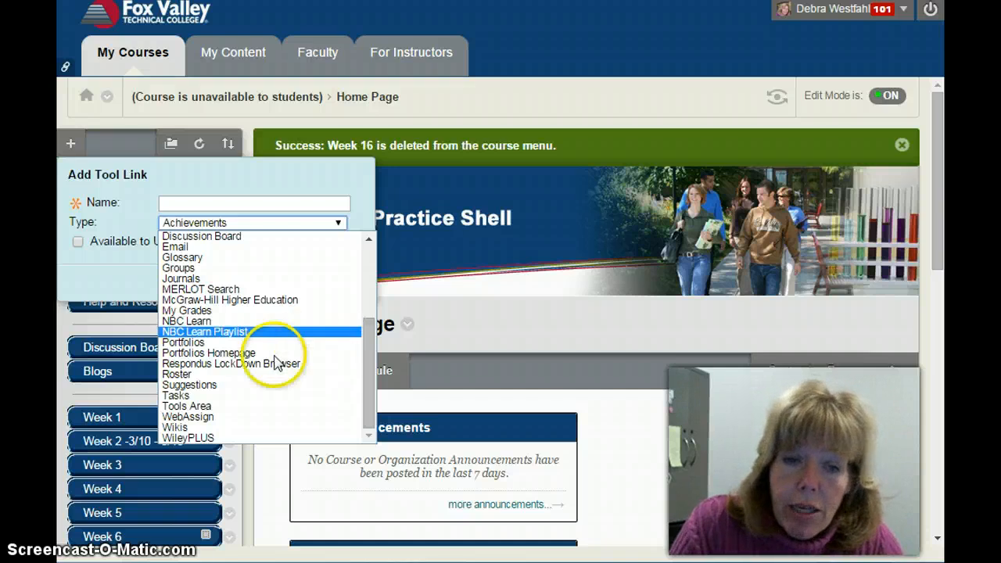
left_click(186, 428)
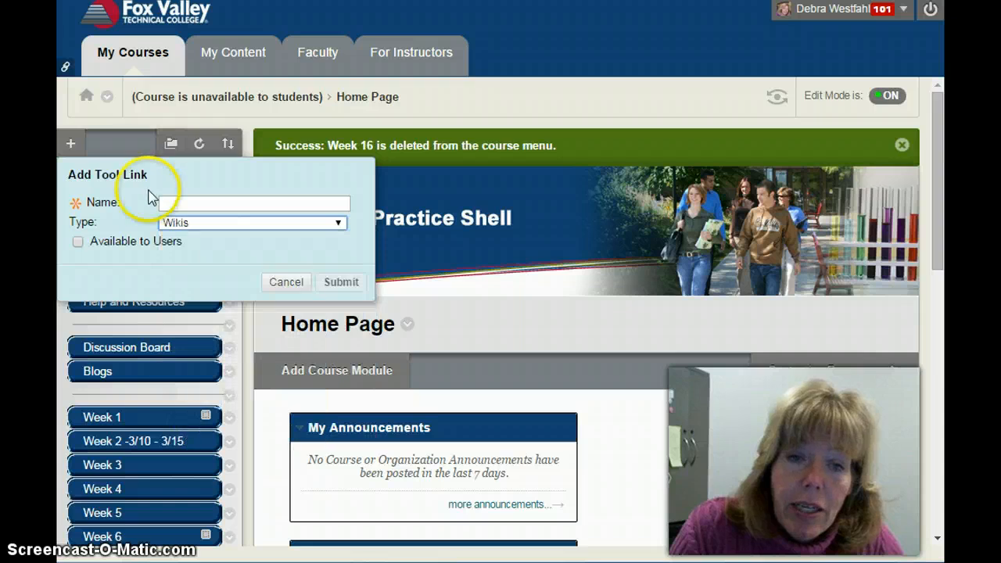
left_click(167, 201)
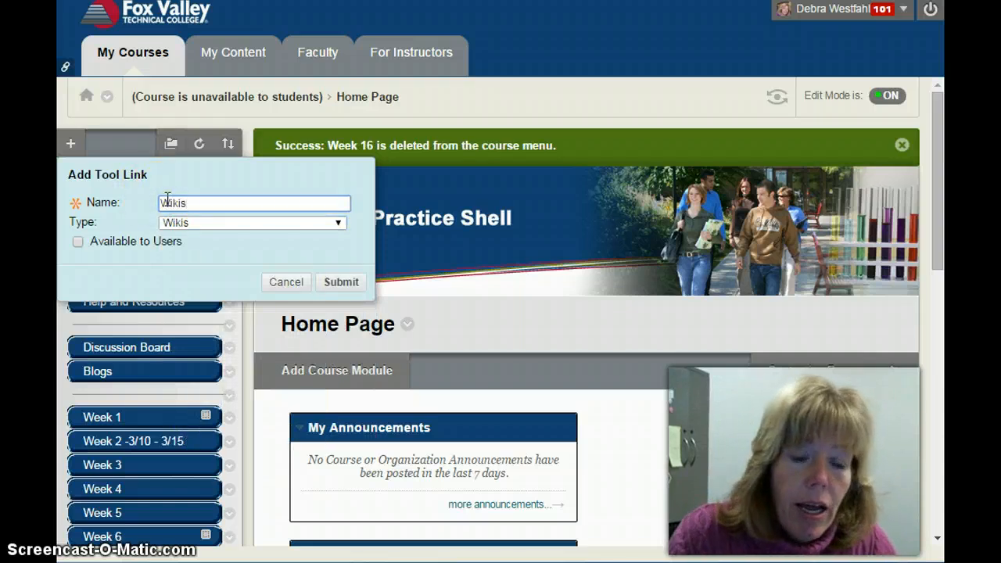
left_click(78, 243)
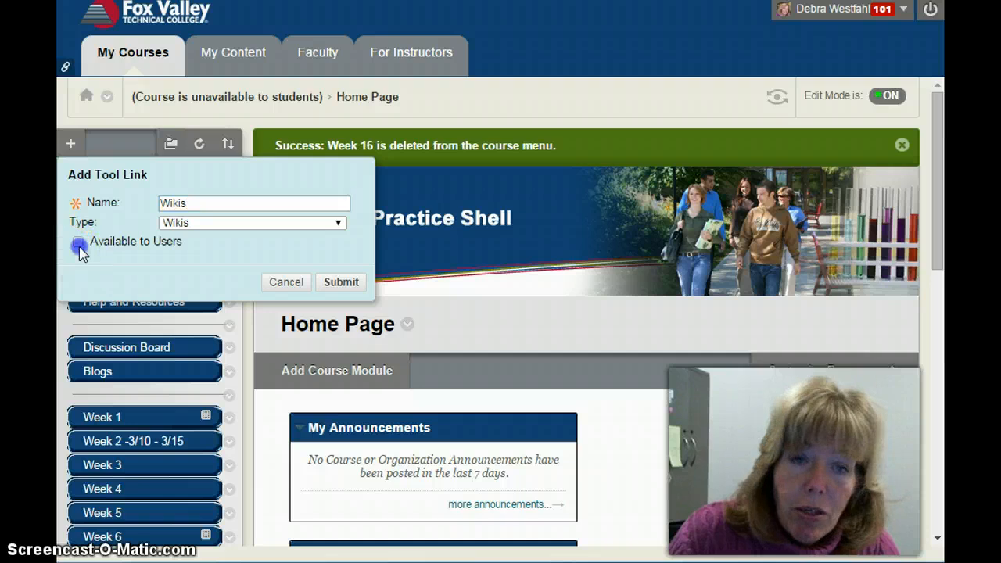
left_click(341, 284)
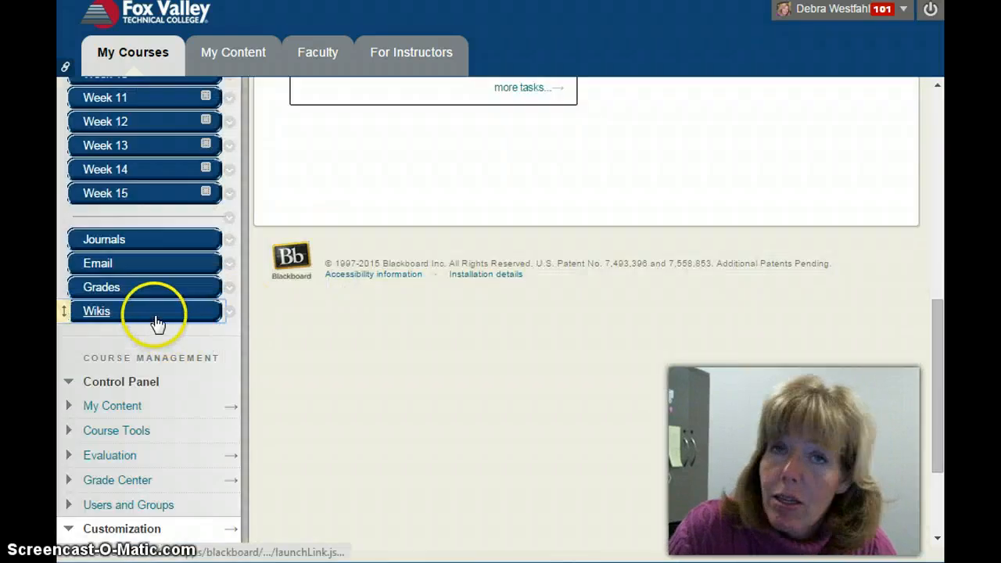
left_click_drag(64, 312, 92, 258)
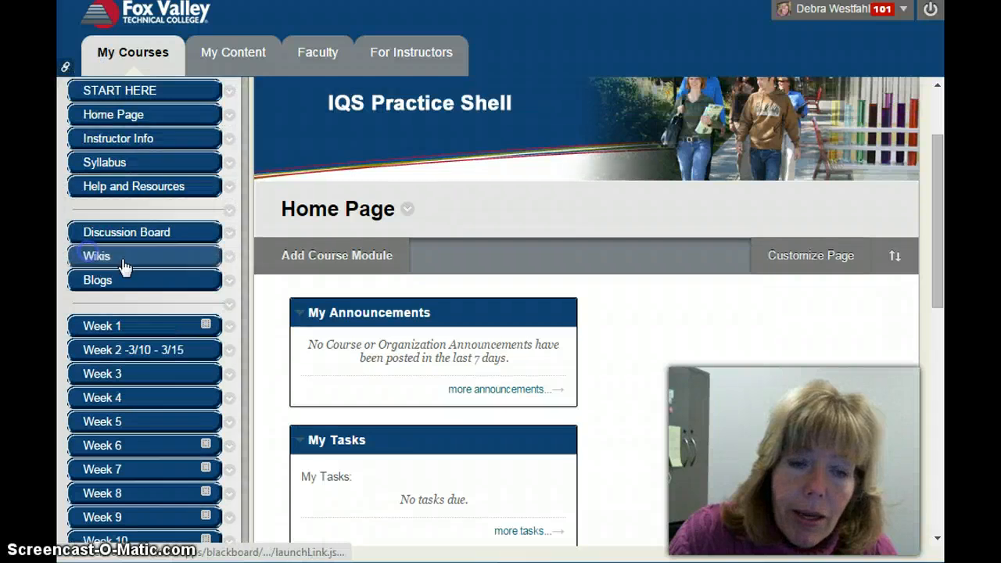
- In the course properties, make the course available and set its duration to selected dates with start date 04/13/2015
left_click_drag(939, 268, 939, 493)
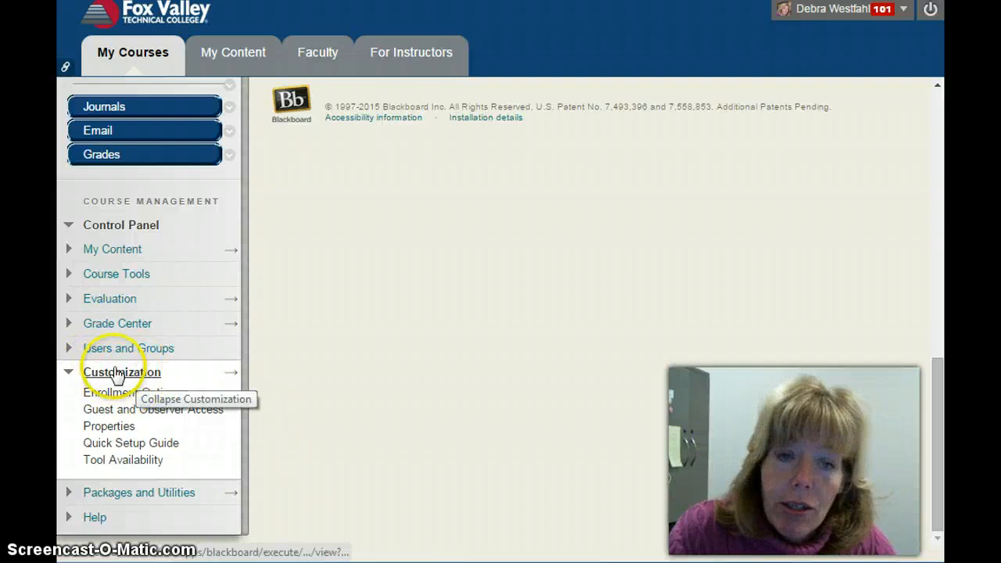
left_click(122, 428)
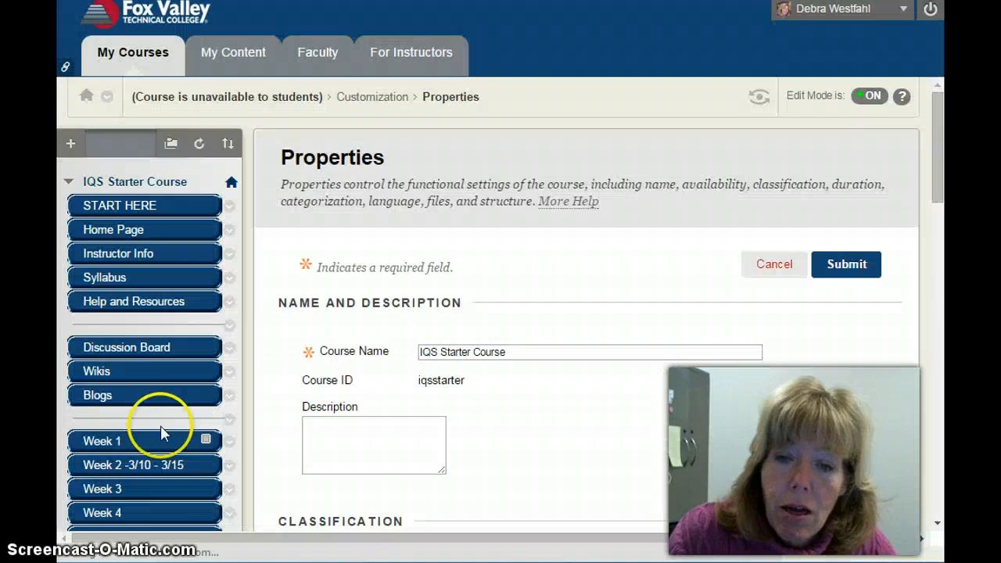
left_click_drag(939, 171, 940, 319)
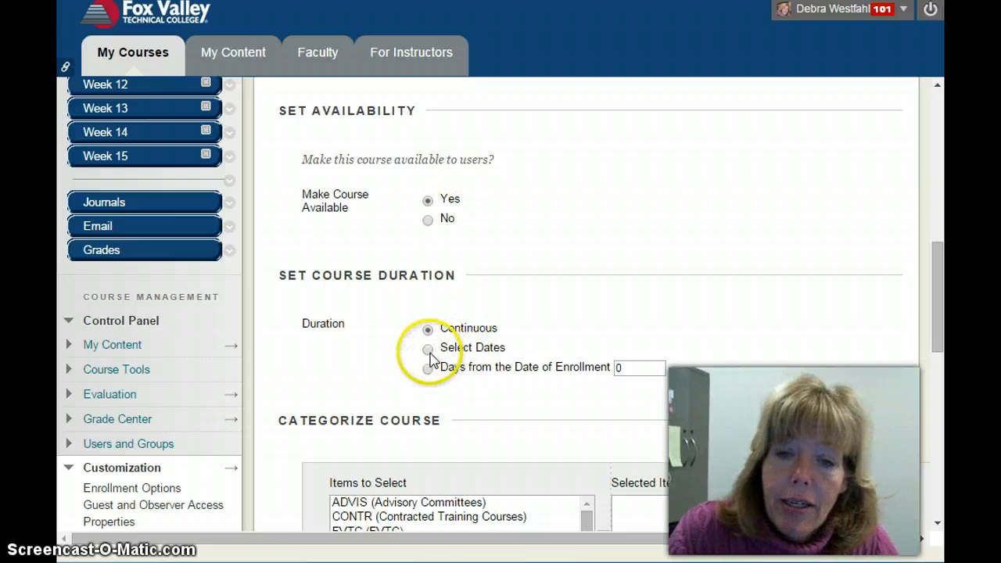
left_click(429, 352)
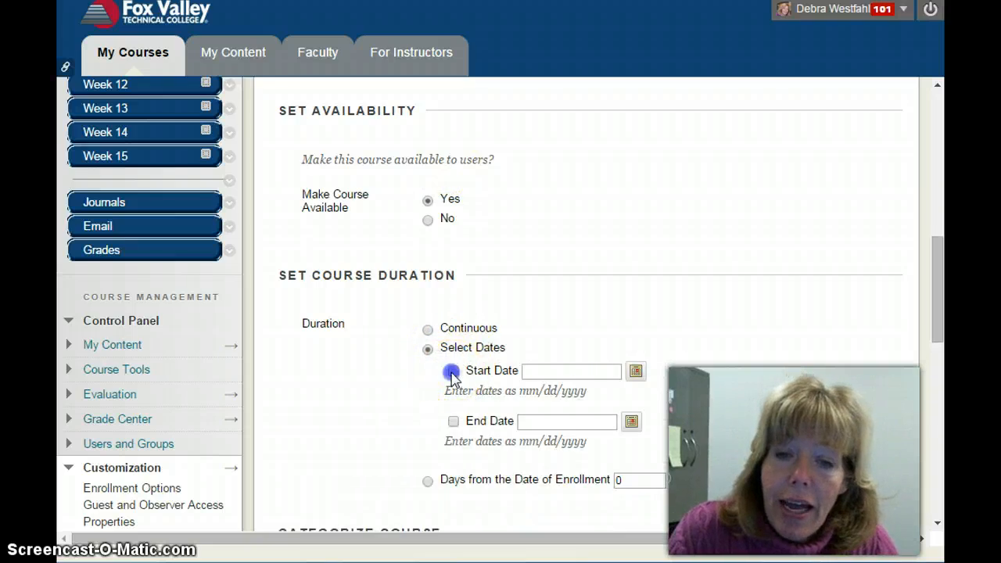
left_click(636, 377)
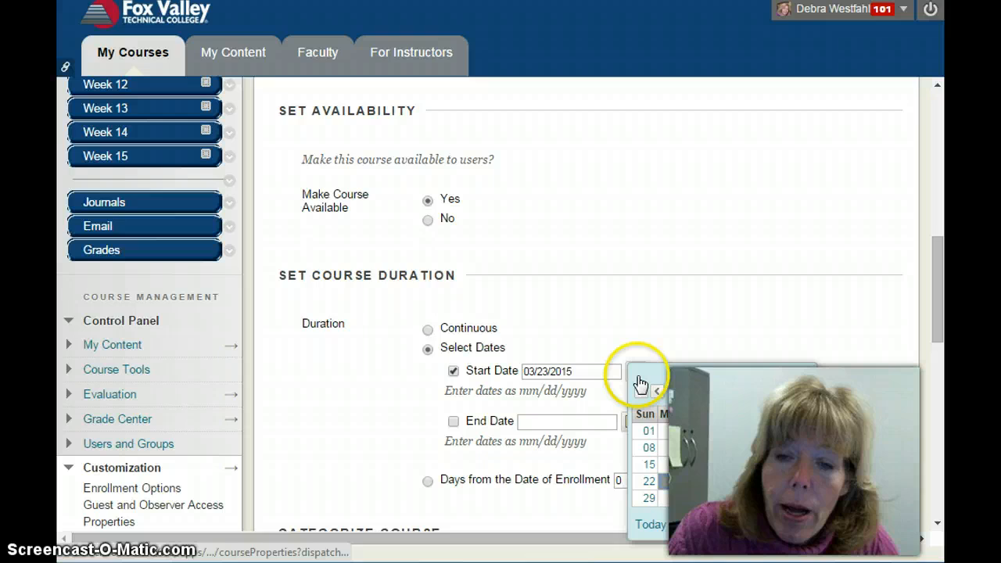
left_click(778, 406)
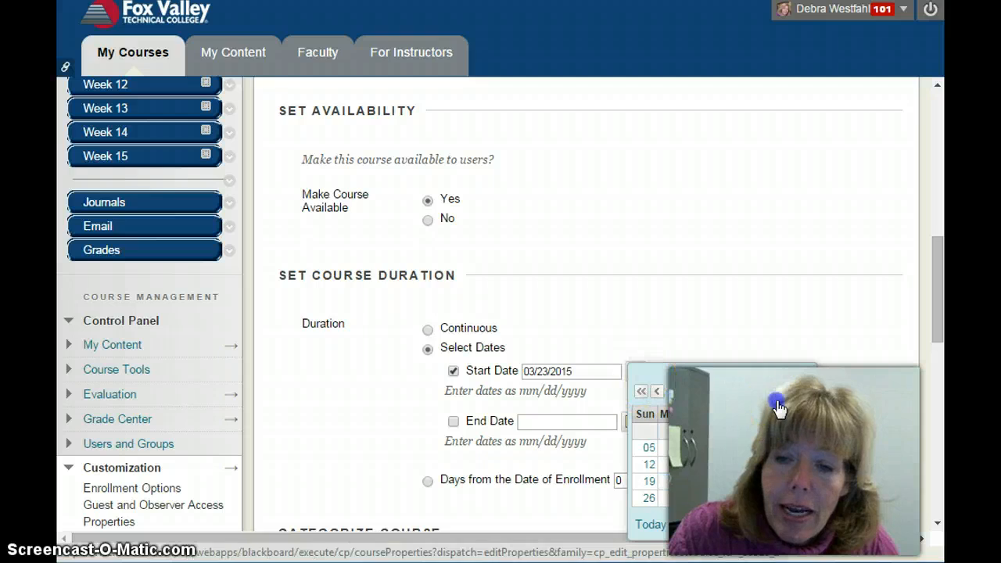
left_click(675, 470)
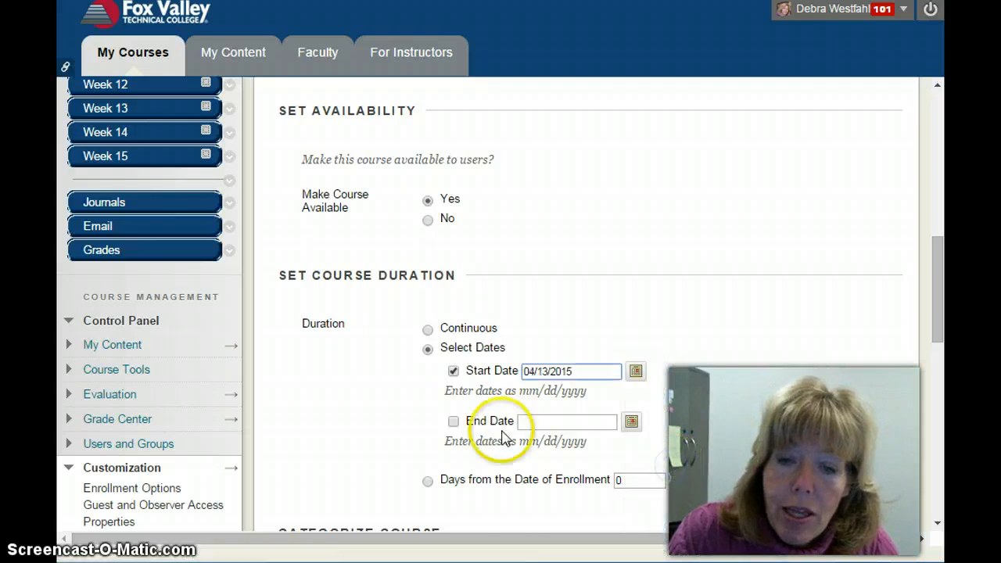
- Set the course's end date to 05/22/2015 and submit the course properties
left_click(631, 422)
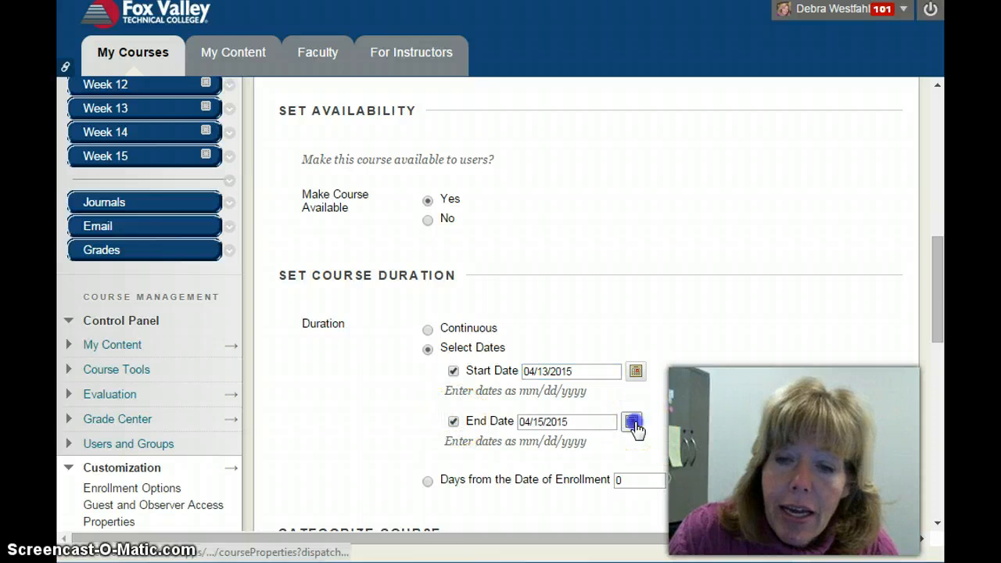
left_click(771, 295)
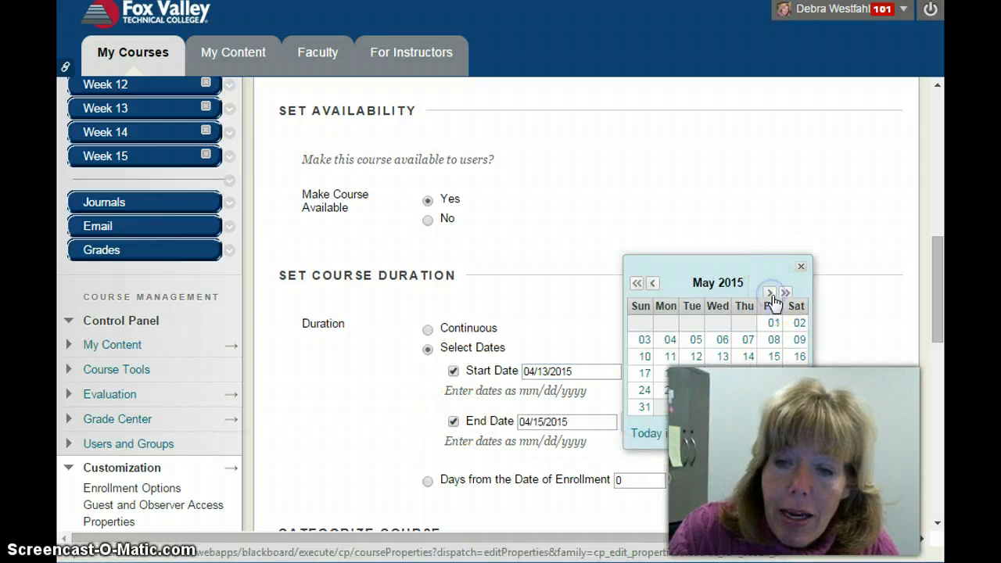
left_click(773, 378)
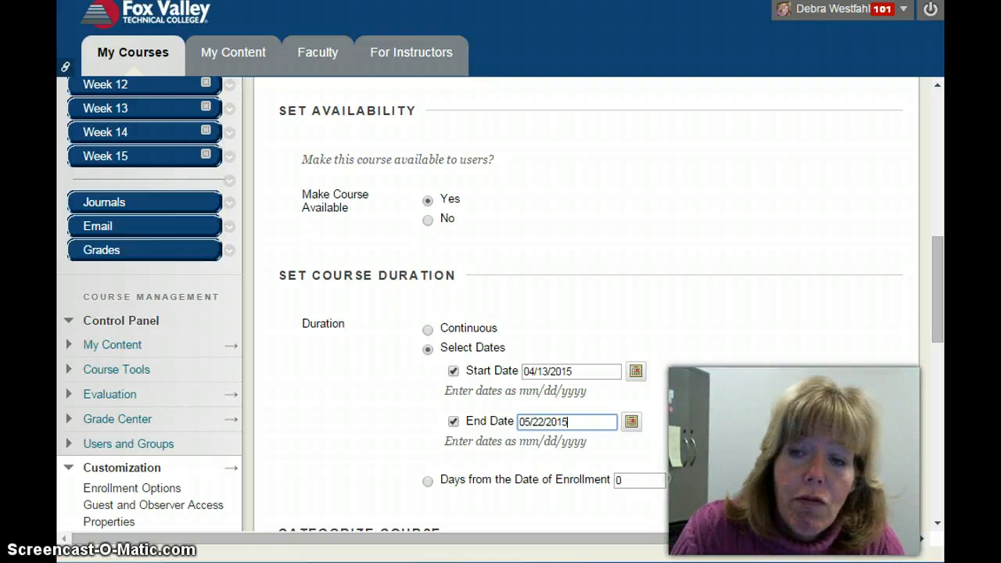
left_click(931, 323)
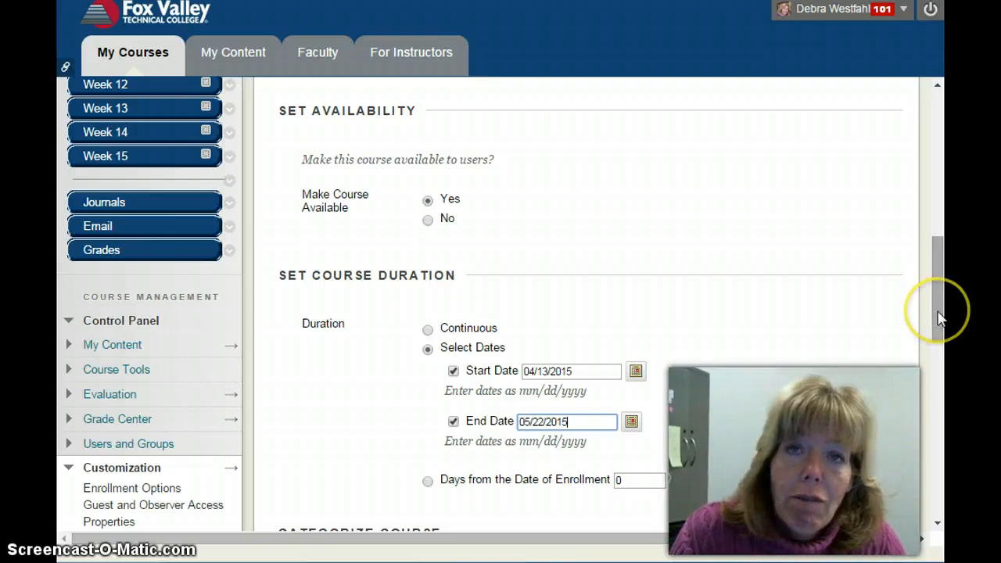
left_click_drag(938, 317, 941, 501)
left_click(585, 313)
left_click(861, 481)
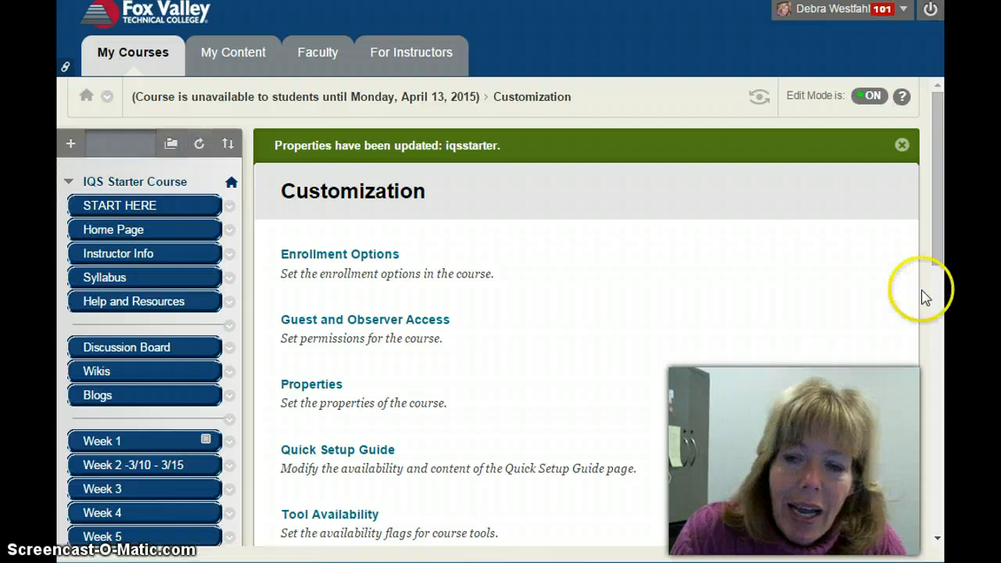
left_click_drag(939, 246, 934, 145)
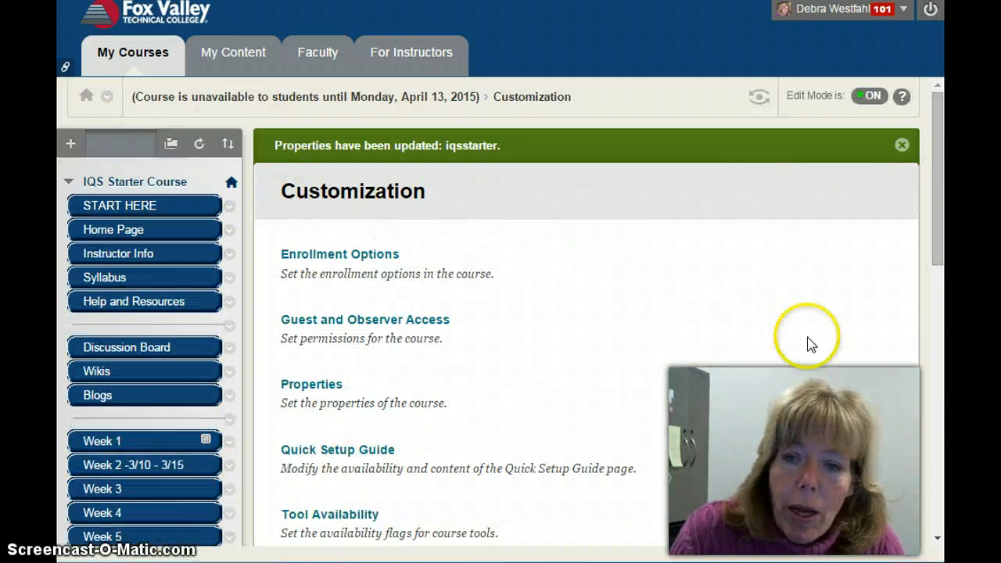
mouse_move(938, 236)
left_mouse_down()
mouse_move(935, 258)
mouse_move(934, 194)
left_mouse_up()
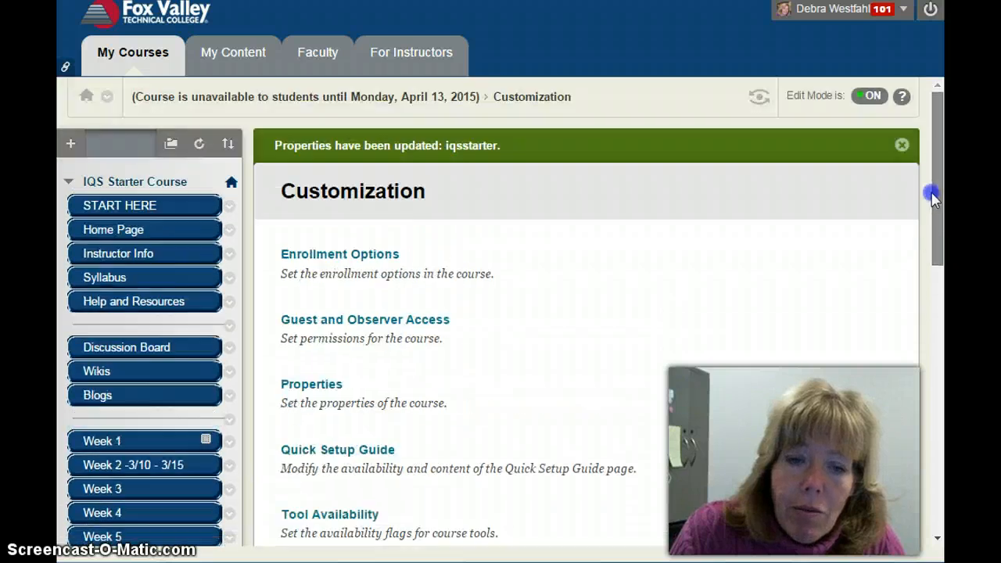